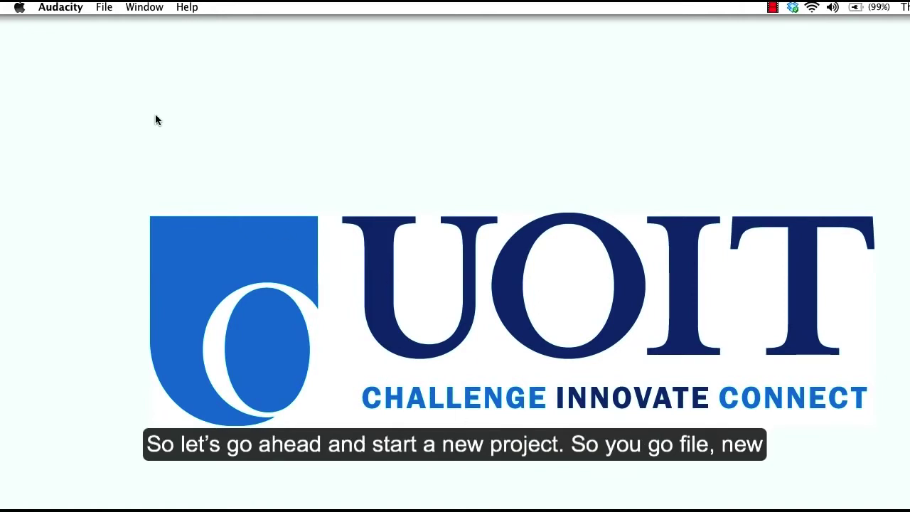
# Step: Start a new project and import the 'differences between large and small classes' mp3 recording
pyautogui.click(102, 6)
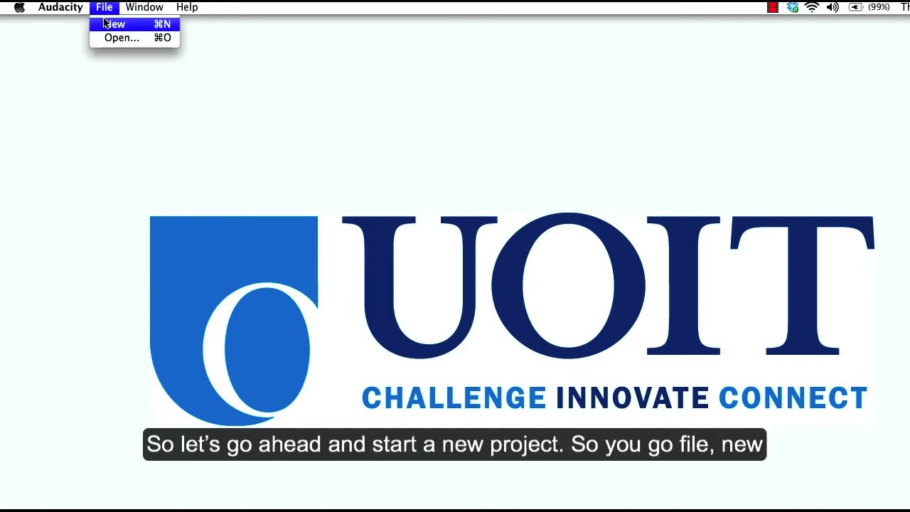
pyautogui.click(110, 24)
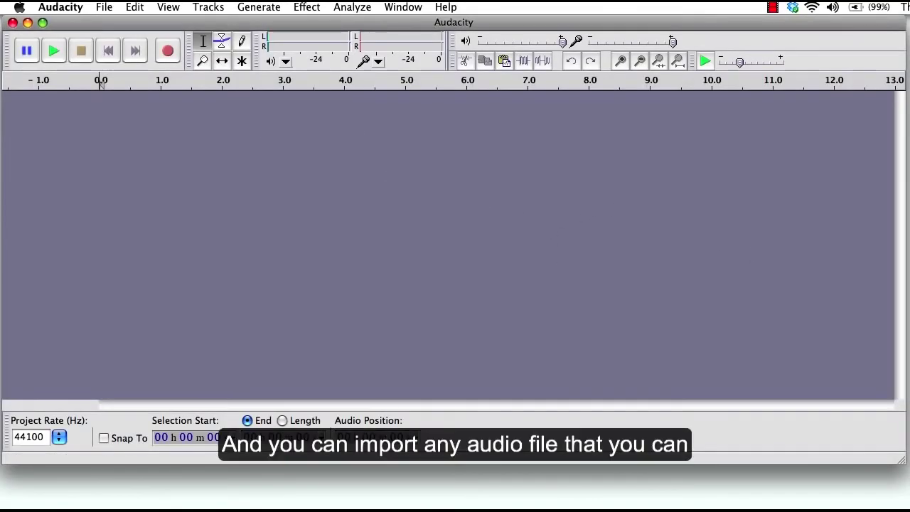
pyautogui.click(104, 7)
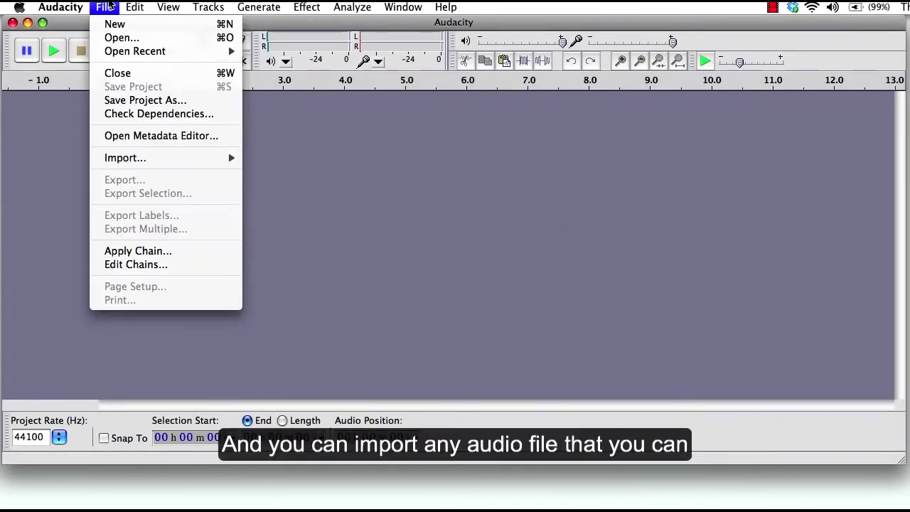
pyautogui.moveTo(229, 159)
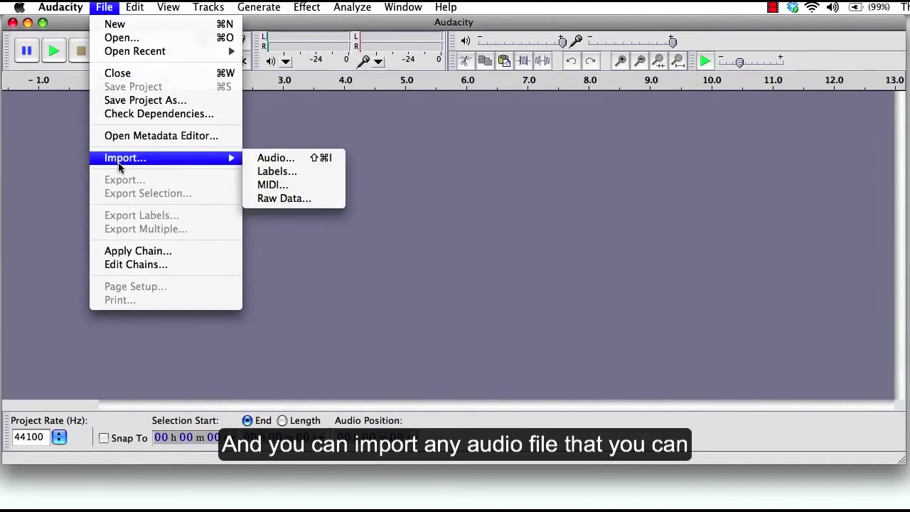
pyautogui.click(290, 159)
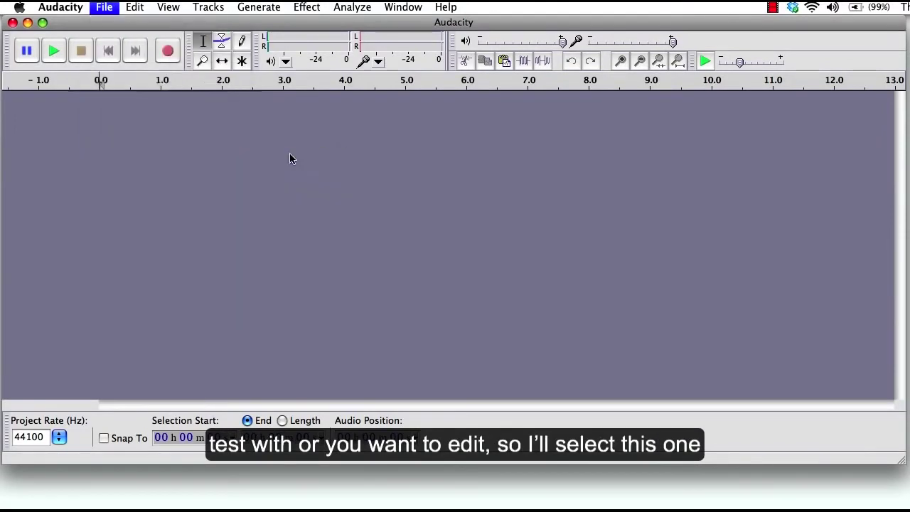
pyautogui.doubleClick(446, 172)
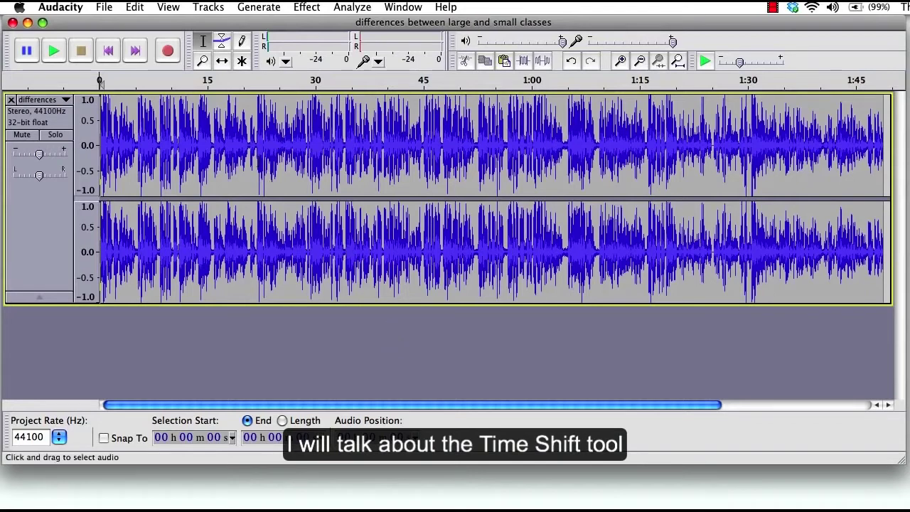
# Step: Shift the recording later with the Time Shift tool, then return it to start at 0:00
pyautogui.click(222, 62)
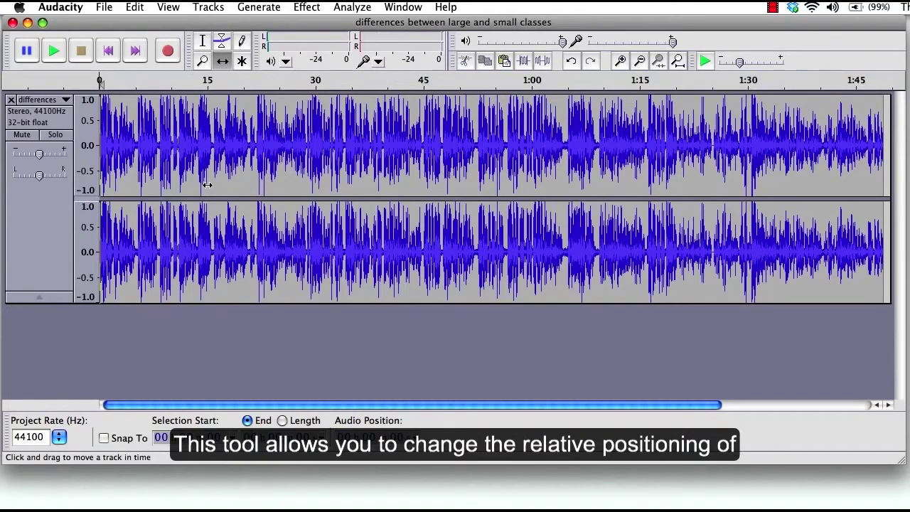
pyautogui.moveTo(207, 185); pyautogui.dragTo(354, 226)
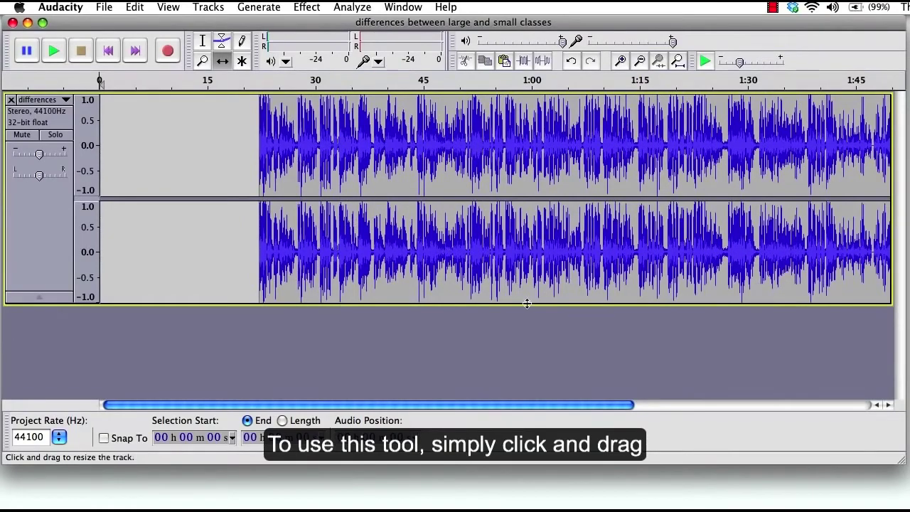
pyautogui.moveTo(468, 276); pyautogui.dragTo(308, 235)
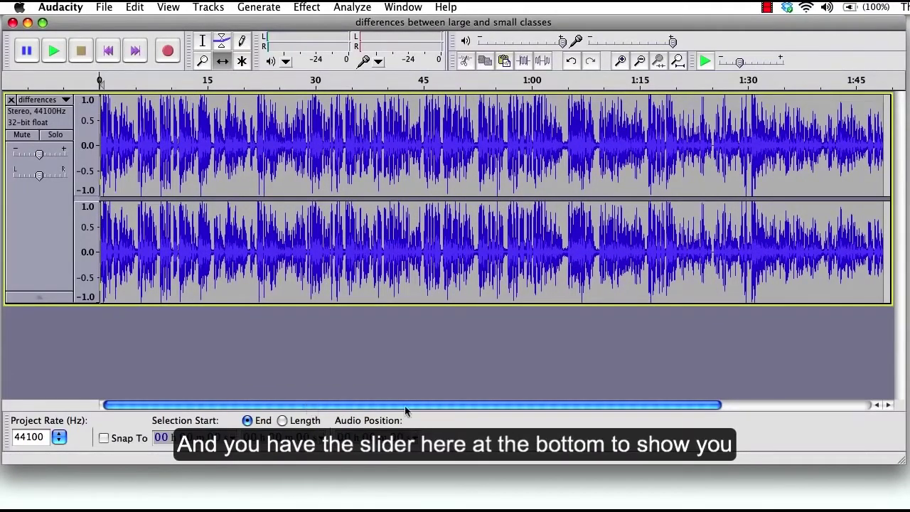
pyautogui.moveTo(405, 411); pyautogui.dragTo(813, 411)
pyautogui.moveTo(616, 411); pyautogui.dragTo(467, 410)
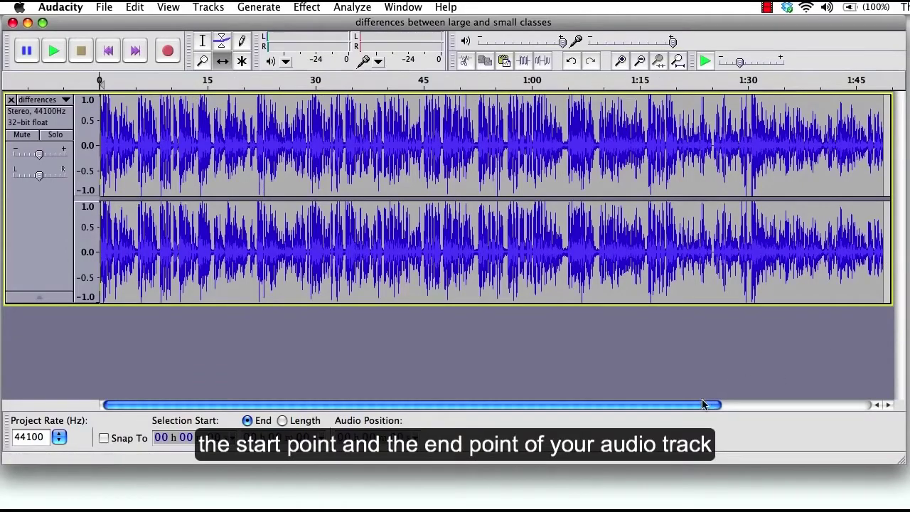
pyautogui.moveTo(725, 405); pyautogui.dragTo(626, 406)
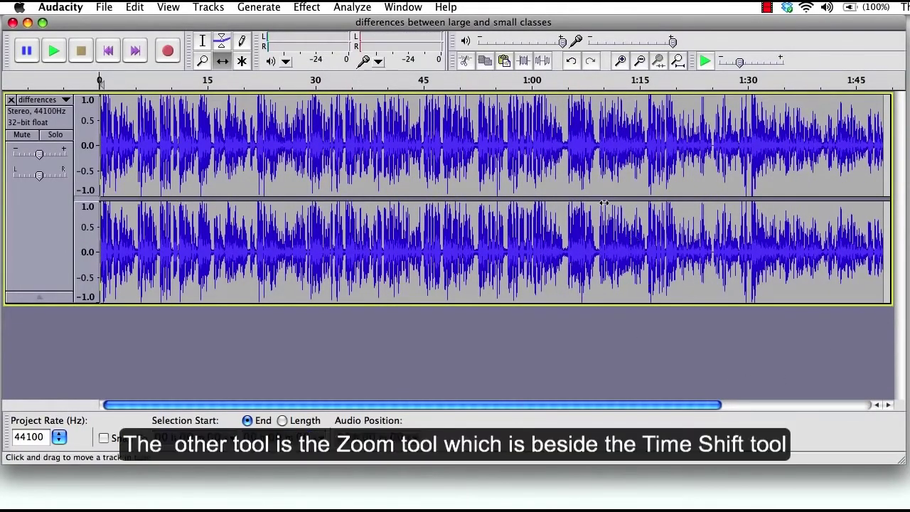
# Step: Zoom into the speech around 18.7 seconds down to individual wave cycles
pyautogui.click(203, 61)
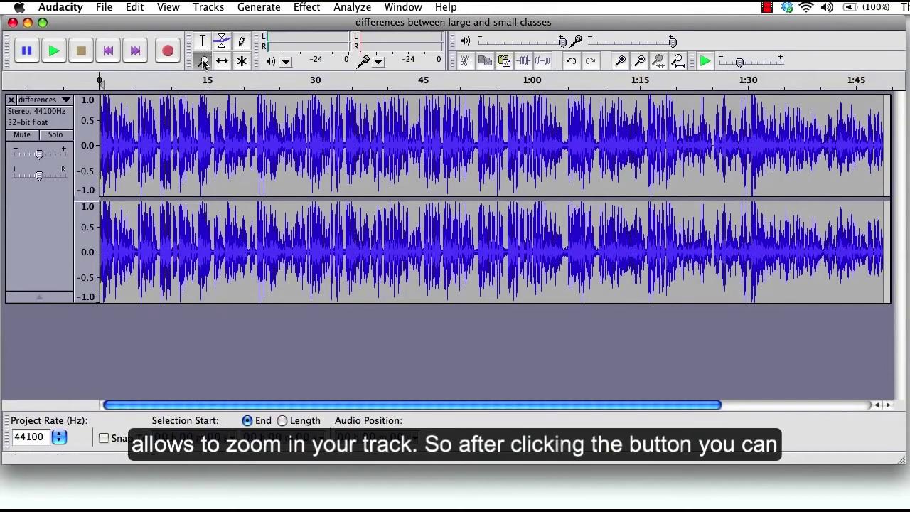
pyautogui.click(234, 156)
pyautogui.click(234, 156)
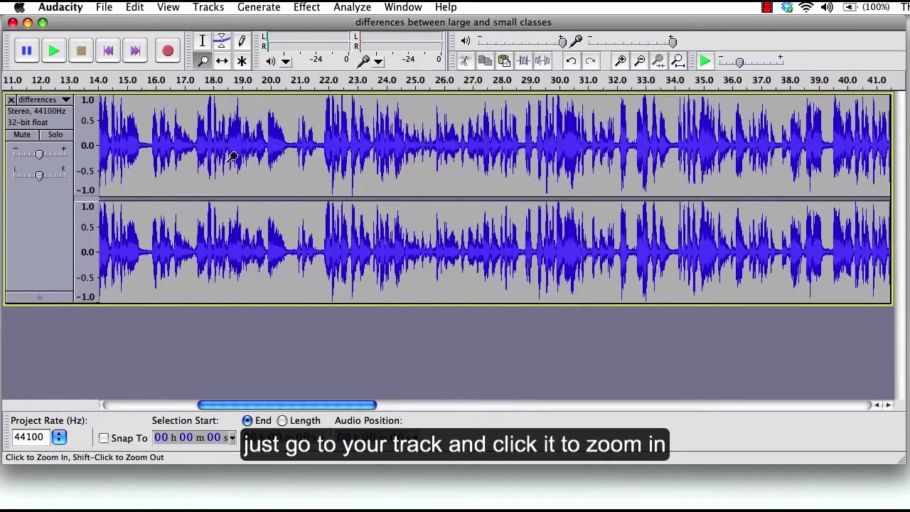
pyautogui.click(233, 156)
pyautogui.click(233, 156)
pyautogui.click(234, 156)
pyautogui.click(233, 156)
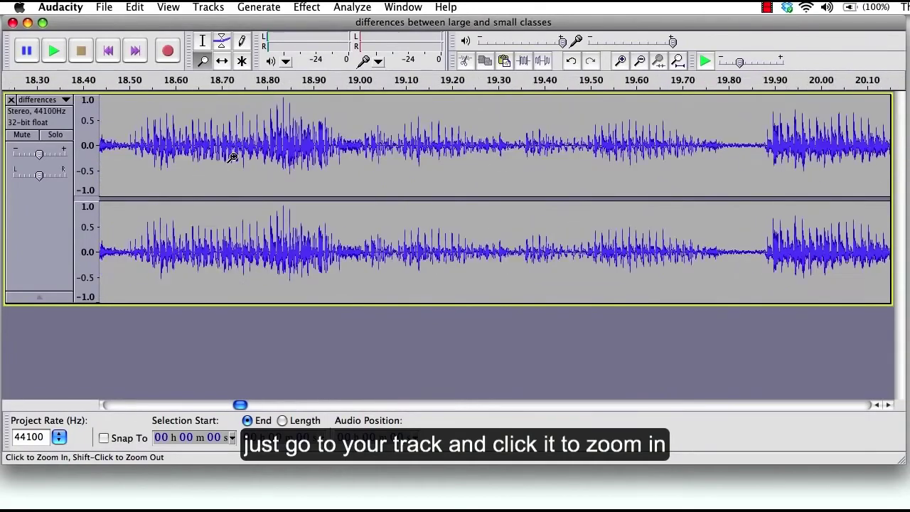
pyautogui.click(247, 189)
pyautogui.click(247, 189)
pyautogui.click(248, 189)
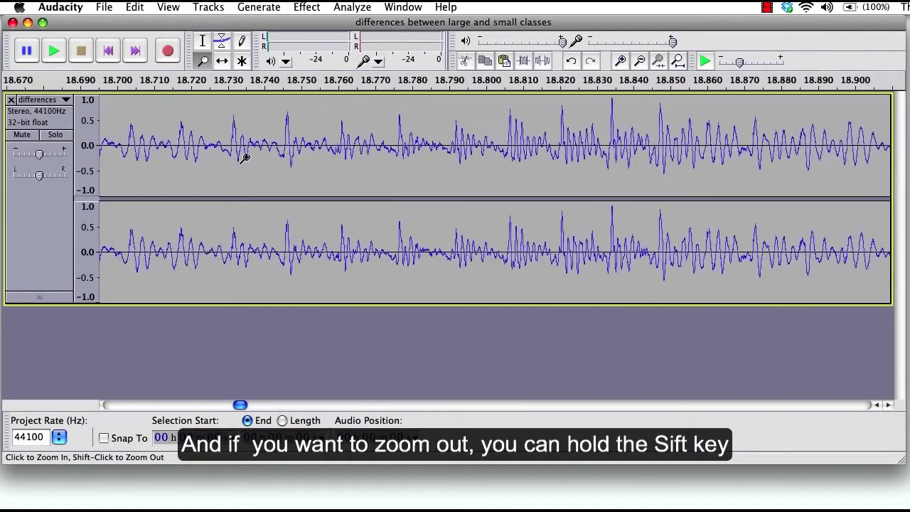
pyautogui.click(246, 156)
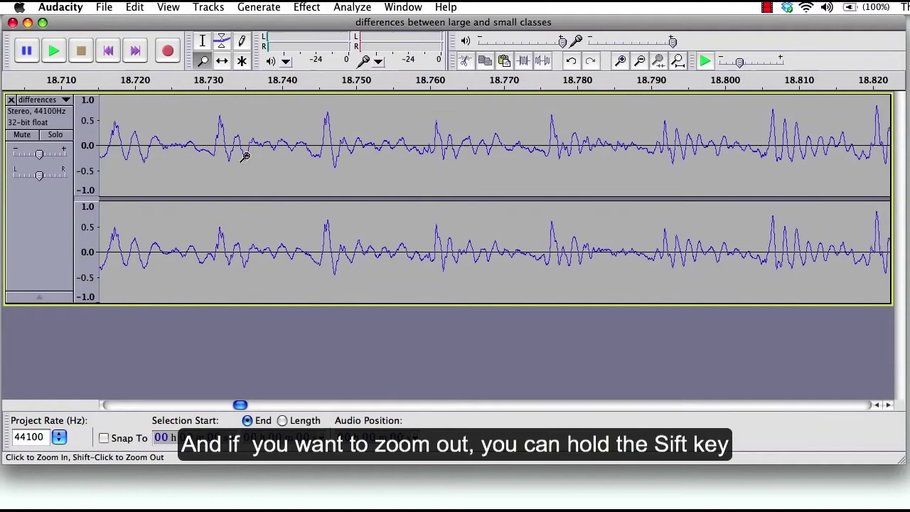
# Step: Zoom back out until the whole timeline is visible
pyautogui.keyDown('shift'); pyautogui.click(246, 156); pyautogui.keyUp('shift')
pyautogui.keyDown('shift'); pyautogui.click(246, 157); pyautogui.keyUp('shift')
pyautogui.keyDown('shift'); pyautogui.click(246, 157); pyautogui.keyUp('shift')
pyautogui.keyDown('shift'); pyautogui.click(245, 157); pyautogui.keyUp('shift')
pyautogui.keyDown('shift'); pyautogui.click(246, 157); pyautogui.keyUp('shift')
pyautogui.keyDown('shift'); pyautogui.click(245, 156); pyautogui.keyUp('shift')
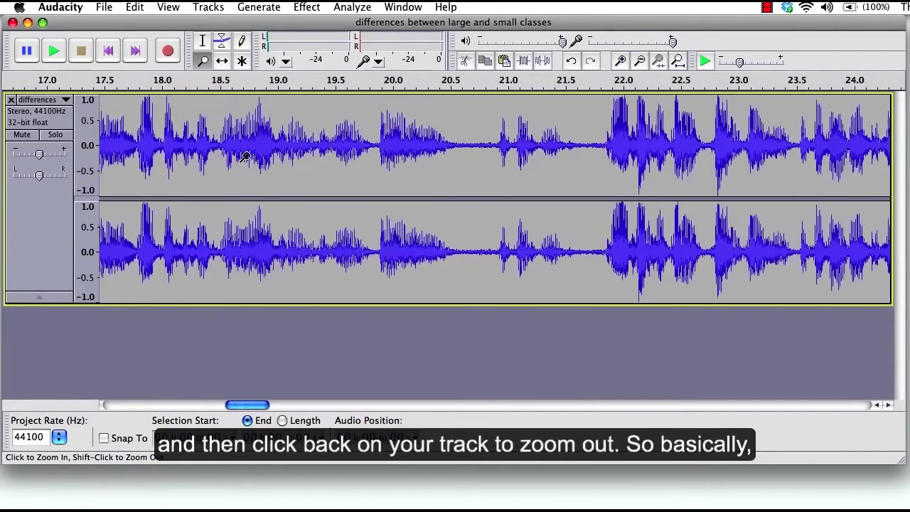
pyautogui.keyDown('shift'); pyautogui.click(245, 157); pyautogui.keyUp('shift')
pyautogui.keyDown('shift'); pyautogui.click(246, 156); pyautogui.keyUp('shift')
pyautogui.keyDown('shift'); pyautogui.click(106, 142); pyautogui.keyUp('shift')
pyautogui.keyDown('shift'); pyautogui.click(105, 142); pyautogui.keyUp('shift')
pyautogui.keyDown('shift'); pyautogui.click(105, 142); pyautogui.keyUp('shift')
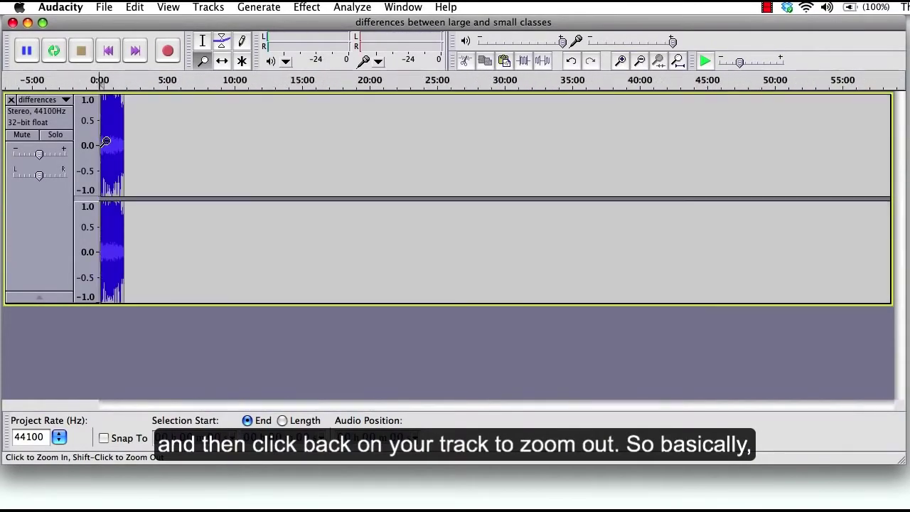
pyautogui.keyDown('shift'); pyautogui.click(105, 142); pyautogui.keyUp('shift')
pyautogui.click(106, 142)
pyautogui.click(105, 142)
# Step: Zoom back in to a view of roughly 5 to 35 seconds
pyautogui.click(114, 143)
pyautogui.click(114, 144)
pyautogui.click(114, 144)
pyautogui.click(177, 151)
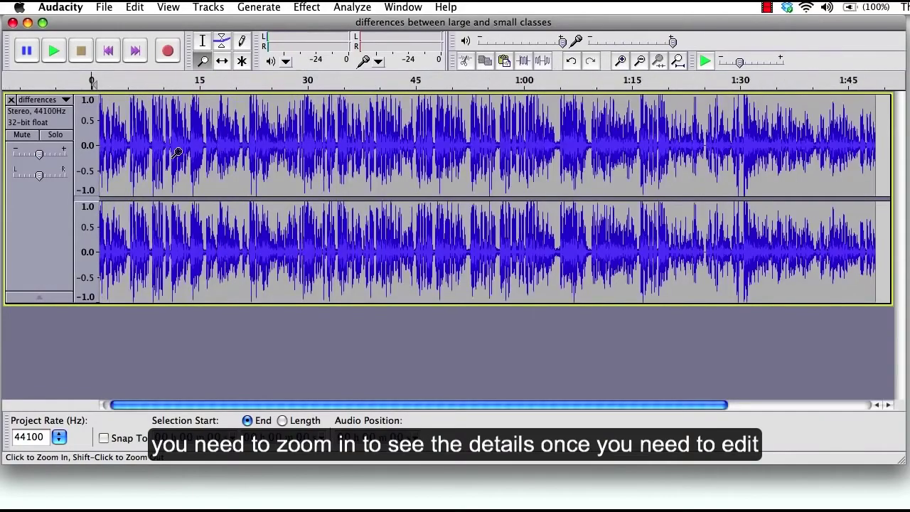
pyautogui.click(177, 151)
pyautogui.click(178, 151)
pyautogui.click(177, 151)
pyautogui.click(177, 152)
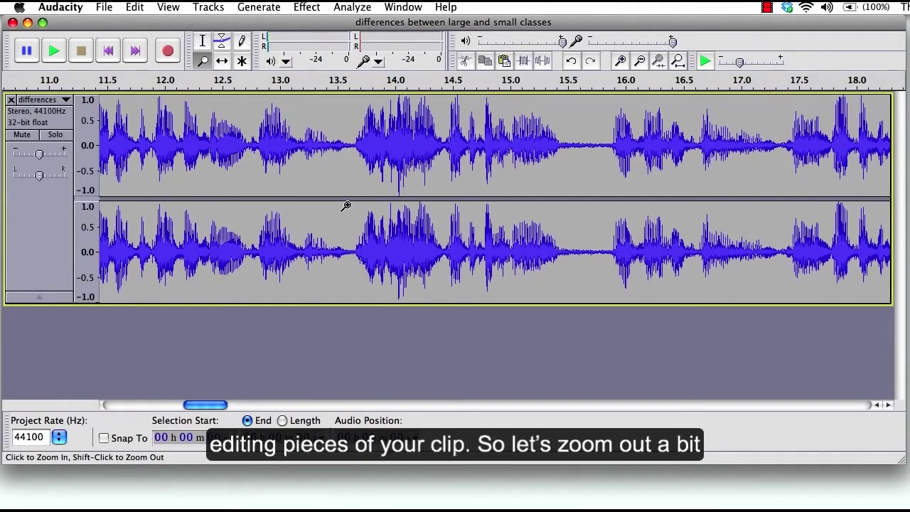
pyautogui.keyDown('shift'); pyautogui.click(247, 151); pyautogui.keyUp('shift')
pyautogui.keyDown('shift'); pyautogui.click(247, 150); pyautogui.keyUp('shift')
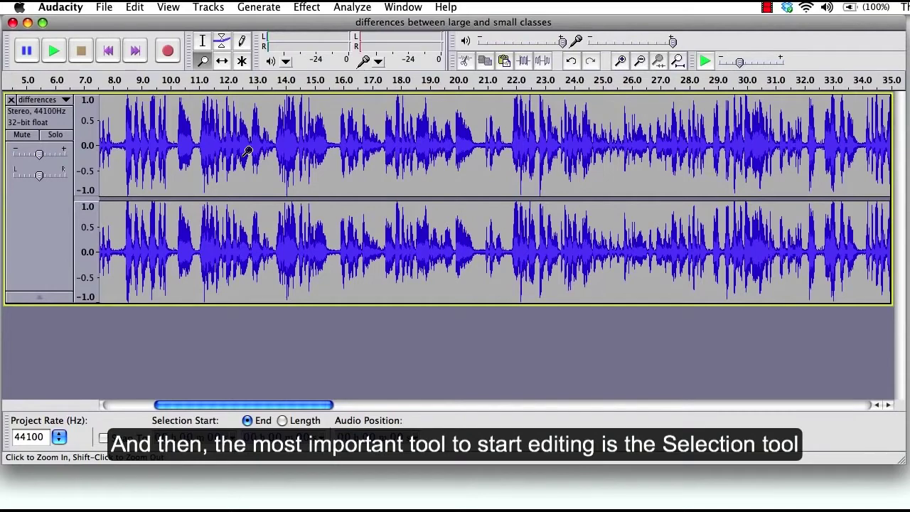
# Step: Select the phrase starting near 8.9 seconds, play it, and adjust the selection's end to about 13 seconds
pyautogui.click(201, 44)
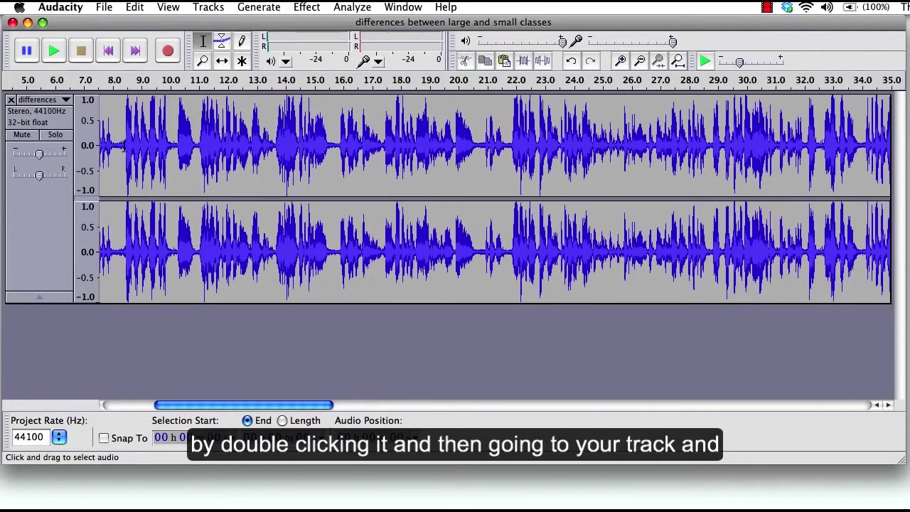
pyautogui.moveTo(124, 121); pyautogui.dragTo(272, 140)
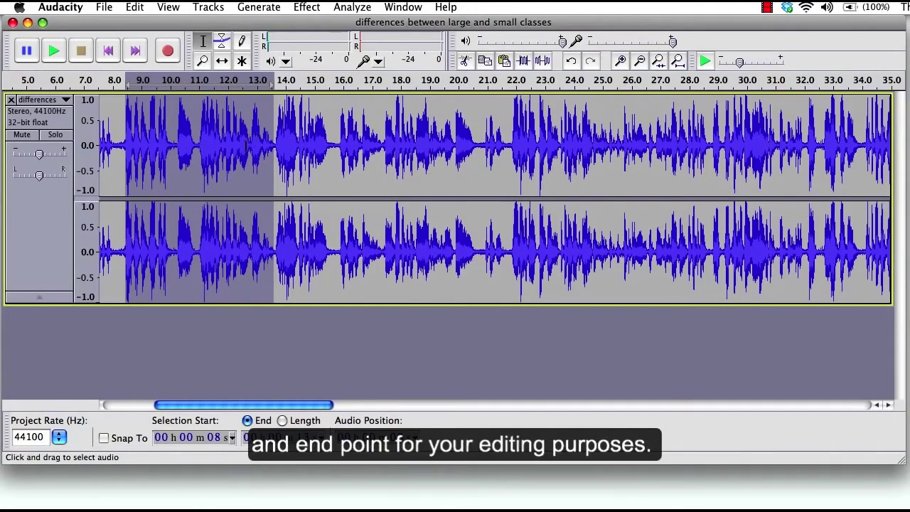
pyautogui.click(53, 51)
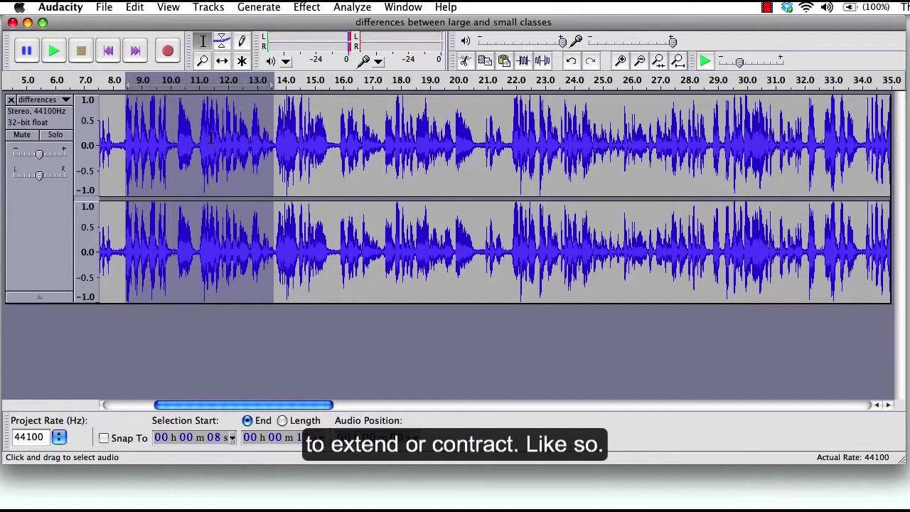
pyautogui.press('shift')
pyautogui.moveTo(269, 146); pyautogui.dragTo(288, 158)
pyautogui.moveTo(387, 168); pyautogui.dragTo(199, 135)
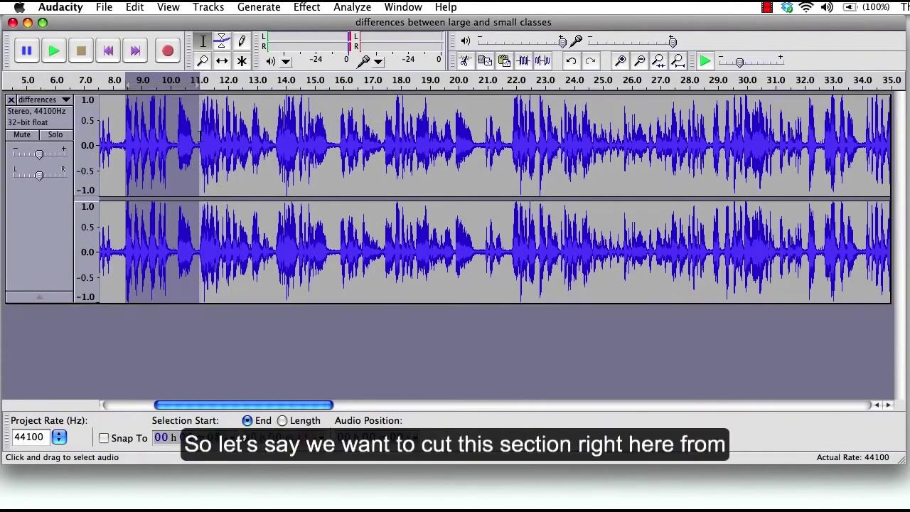
# Step: Select the speech from 8.2 to about 11 seconds and cut it out
pyautogui.click(121, 121)
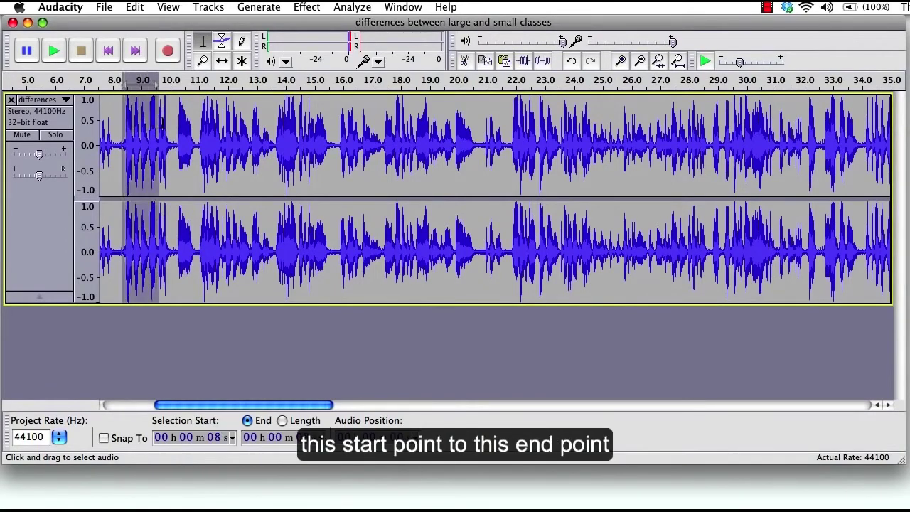
pyautogui.moveTo(162, 122); pyautogui.dragTo(191, 122)
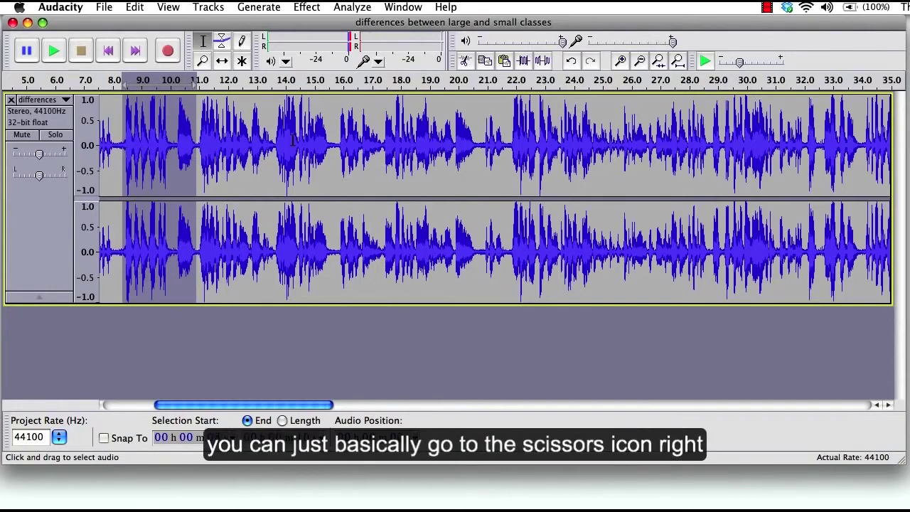
pyautogui.click(464, 62)
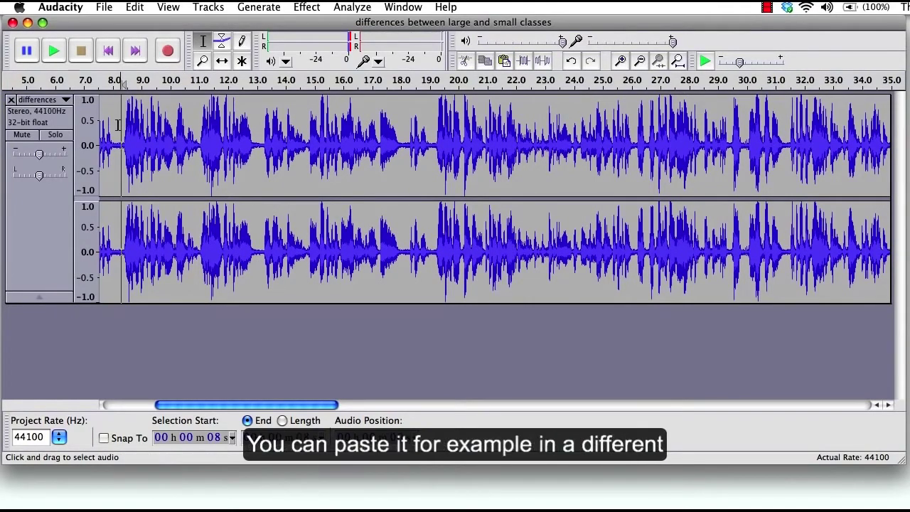
# Step: Paste the cut audio back into the track at about 18 seconds
pyautogui.click(258, 133)
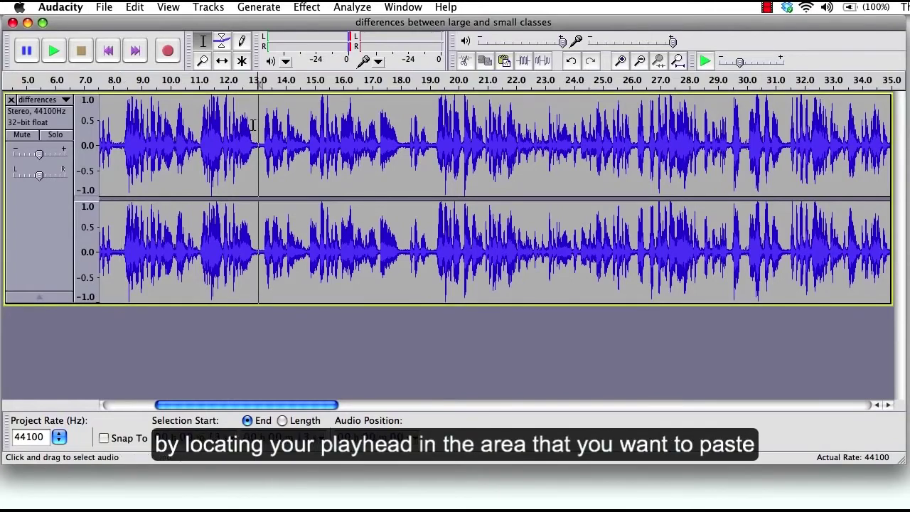
pyautogui.click(405, 114)
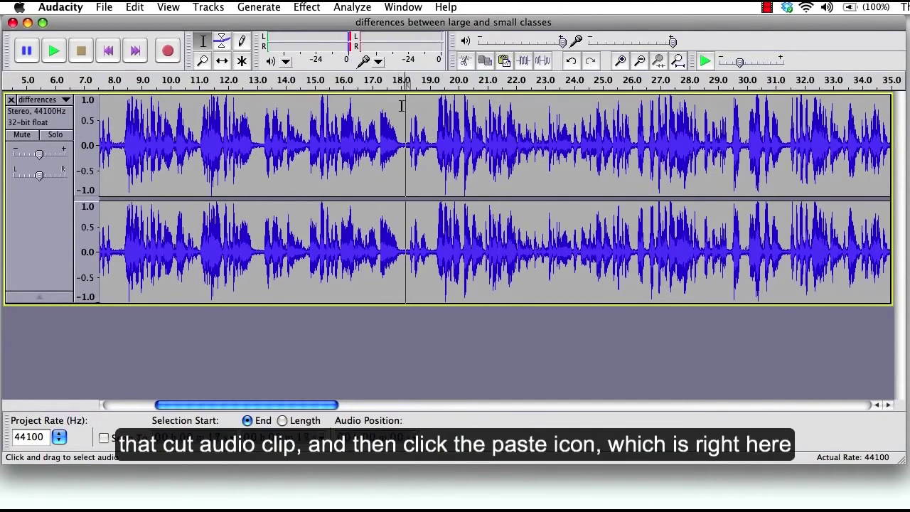
pyautogui.click(506, 64)
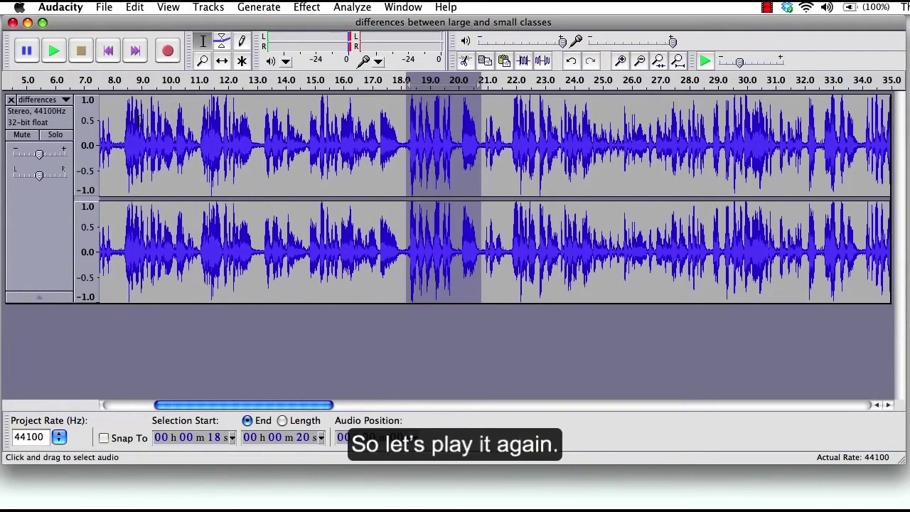
# Step: Play back the passage from about 16 seconds, then stop
pyautogui.click(339, 107)
pyautogui.click(54, 51)
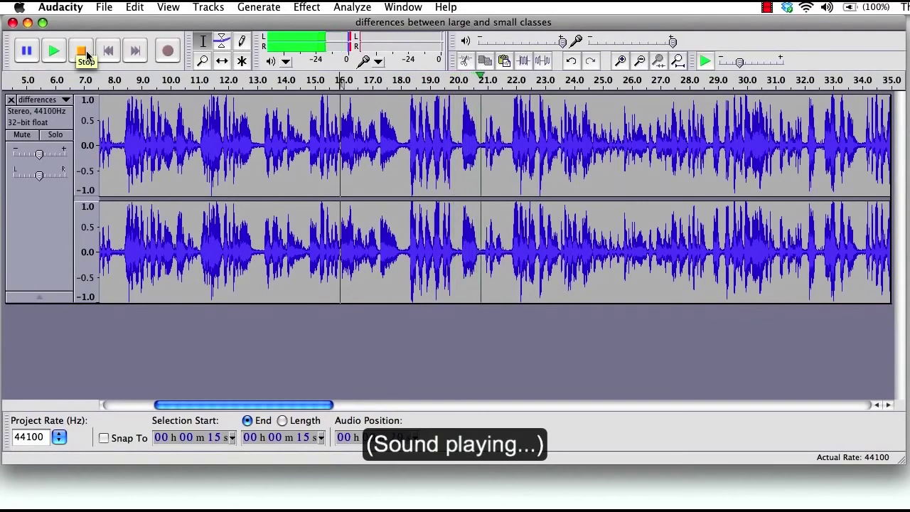
pyautogui.click(81, 50)
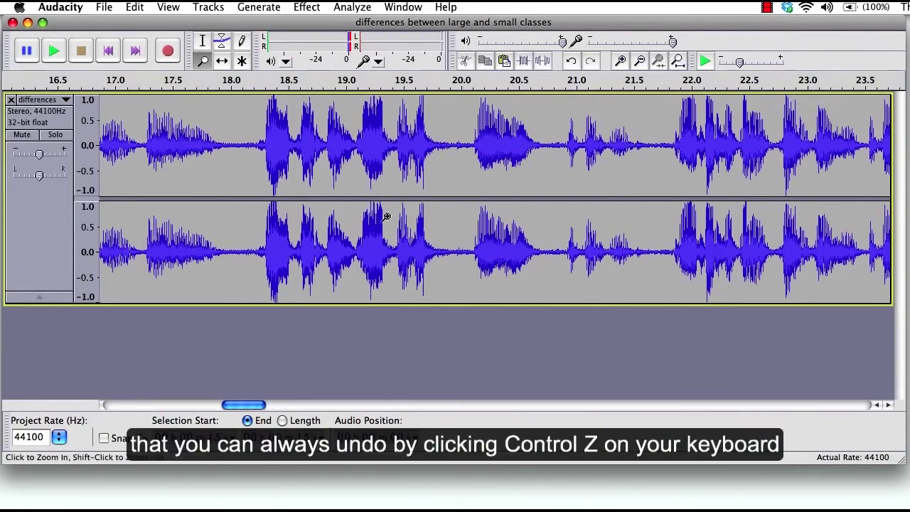
# Step: Undo both the paste and the cut
pyautogui.press('super+z')
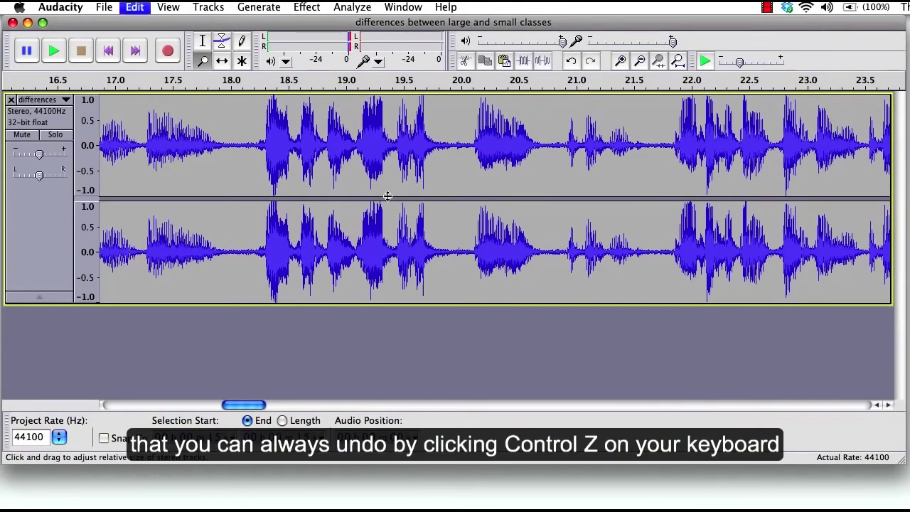
pyautogui.press('super+z')
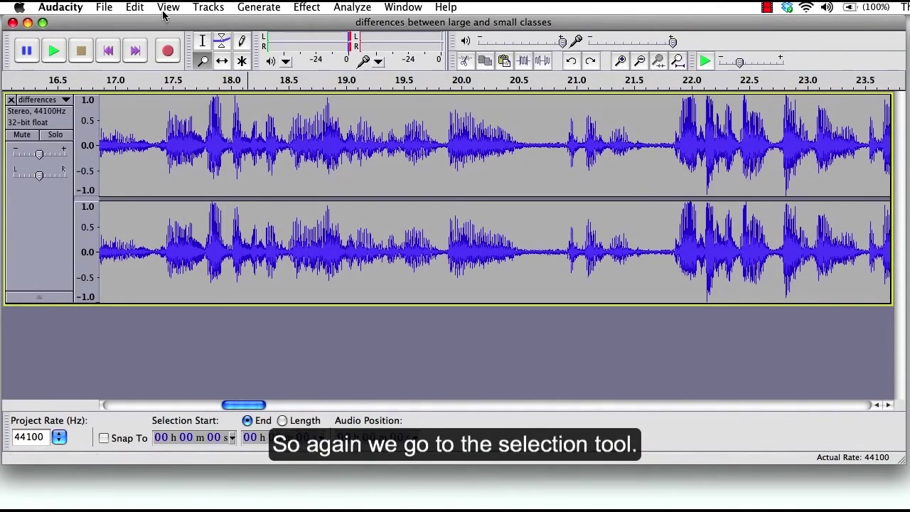
# Step: Select the phrase from about 20.8 to 21.9 seconds, audition it, and copy it
pyautogui.click(203, 42)
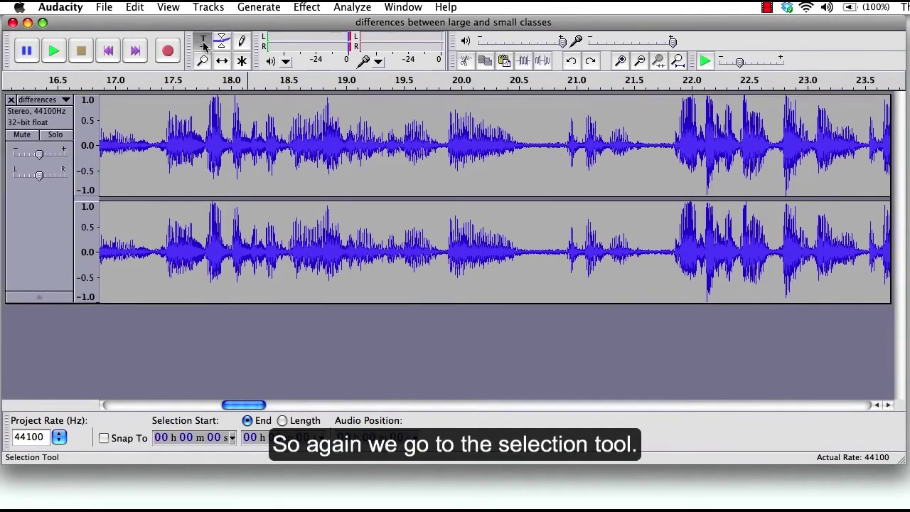
pyautogui.click(567, 128)
pyautogui.moveTo(567, 128); pyautogui.dragTo(660, 145)
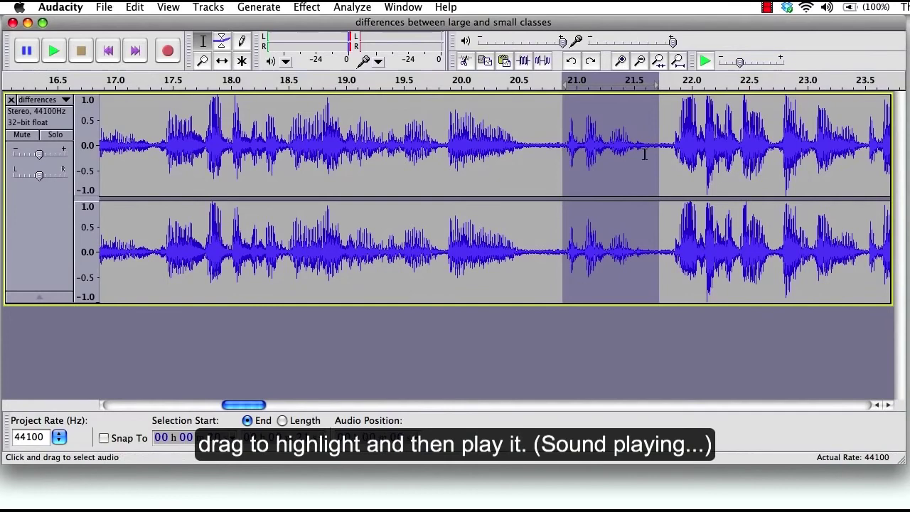
pyautogui.click(49, 54)
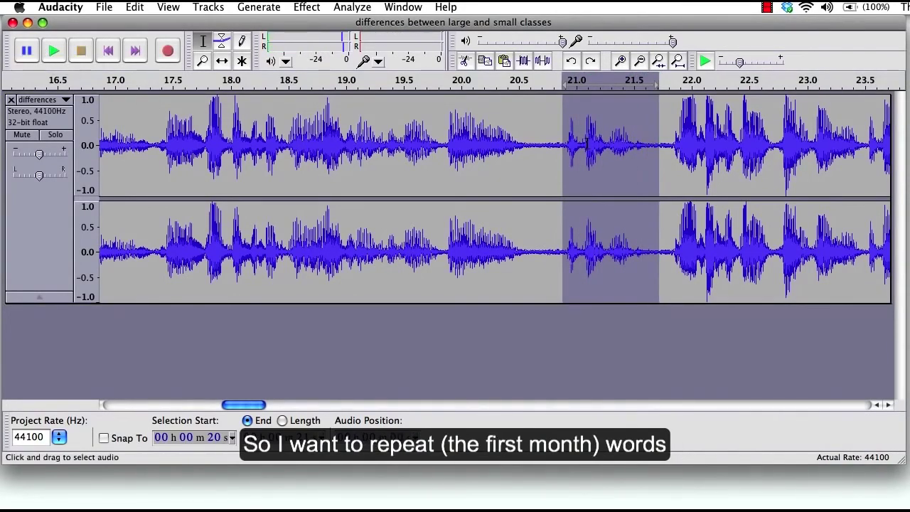
pyautogui.click(661, 136)
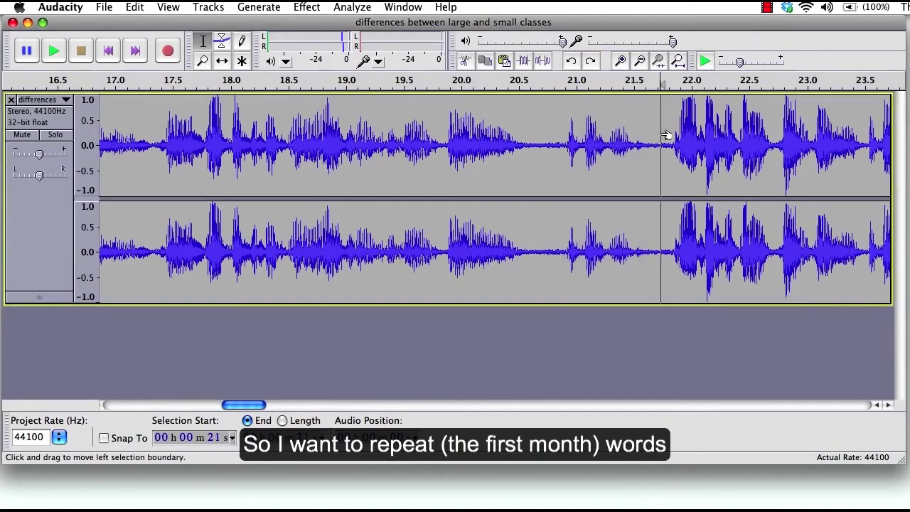
pyautogui.moveTo(662, 136); pyautogui.dragTo(560, 134)
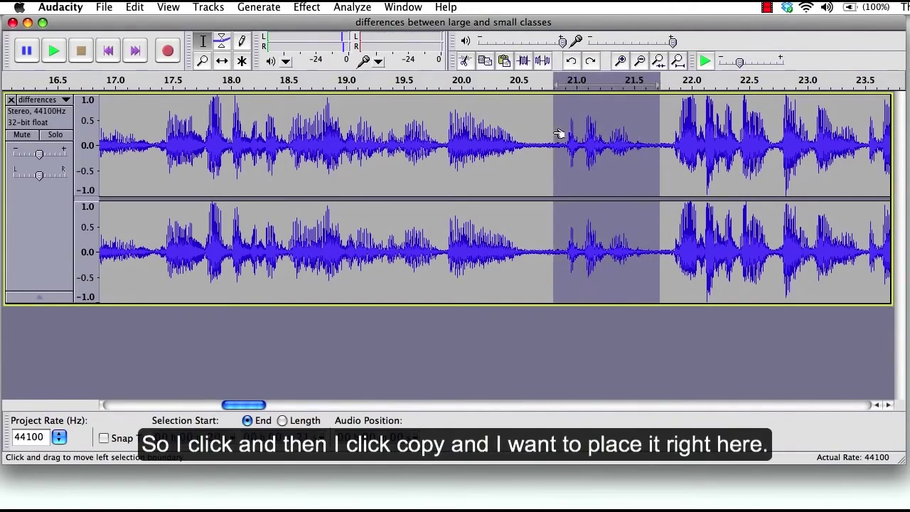
pyautogui.click(489, 63)
pyautogui.click(489, 62)
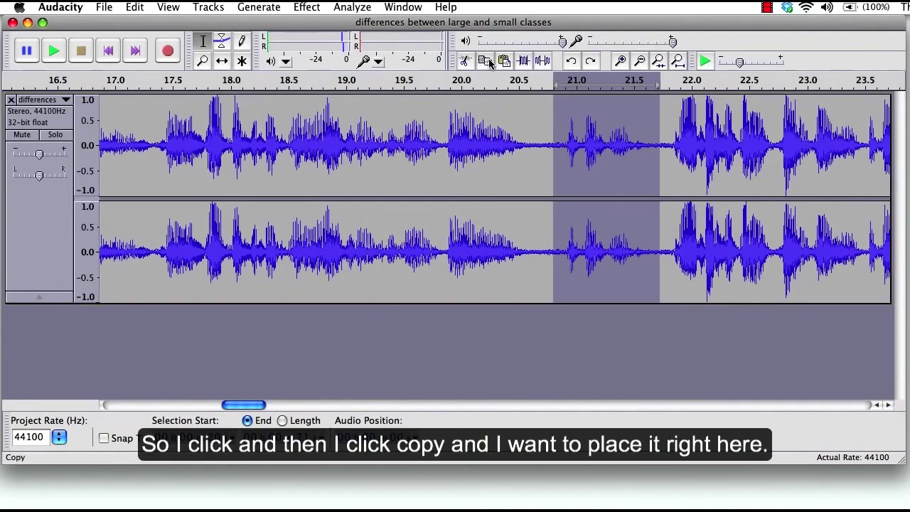
# Step: Paste the copy at the phrase's end and play back the repeat
pyautogui.click(662, 132)
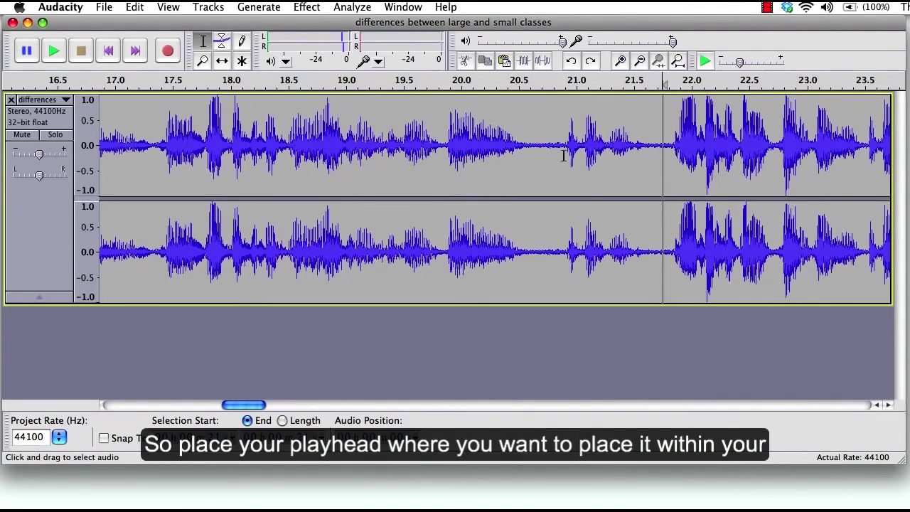
pyautogui.click(504, 62)
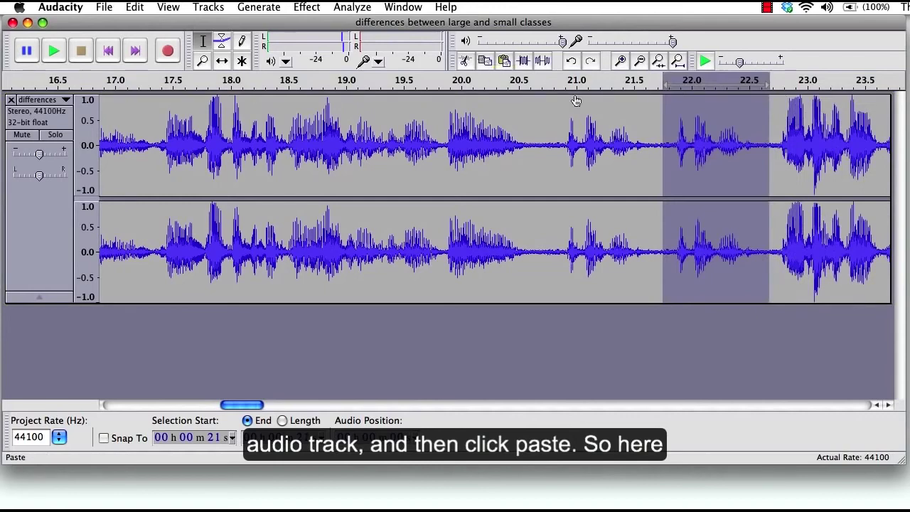
pyautogui.click(549, 115)
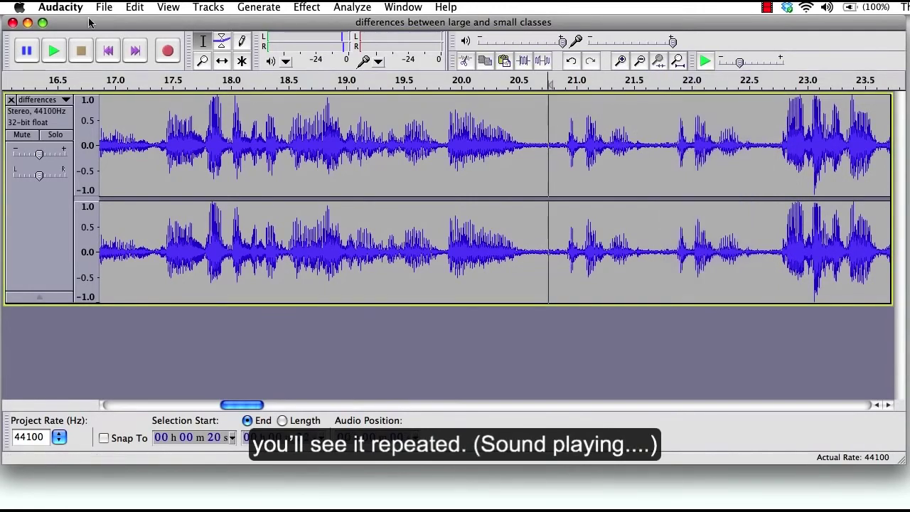
pyautogui.click(55, 48)
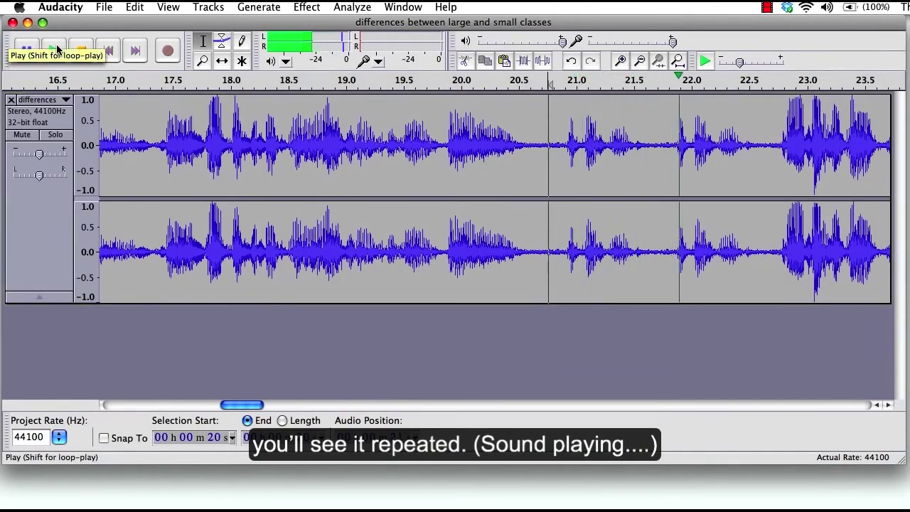
pyautogui.click(548, 136)
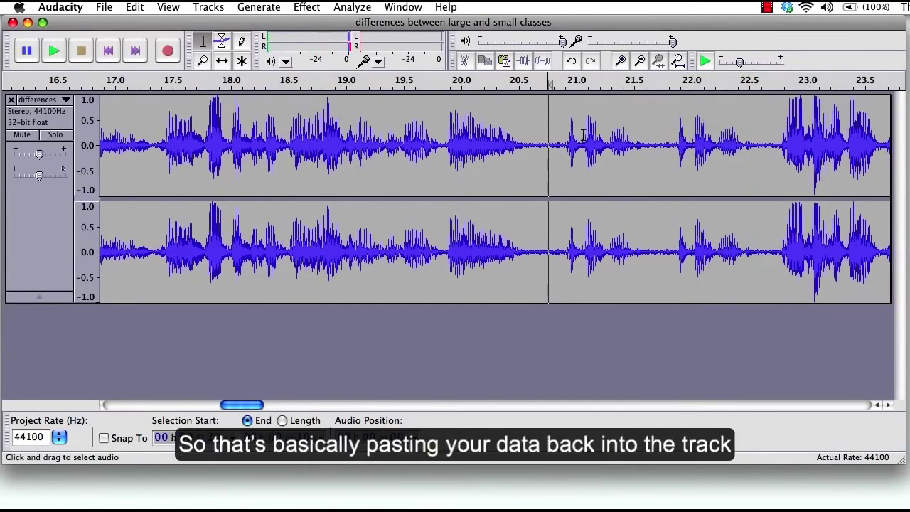
# Step: Place the insertion point within the repeated phrase at about 21.5 seconds
pyautogui.click(659, 140)
pyautogui.click(776, 130)
pyautogui.click(636, 133)
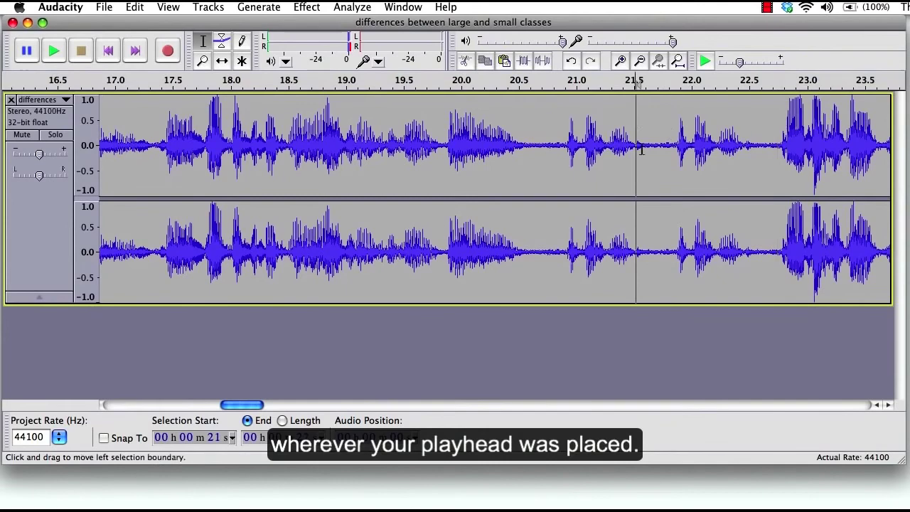